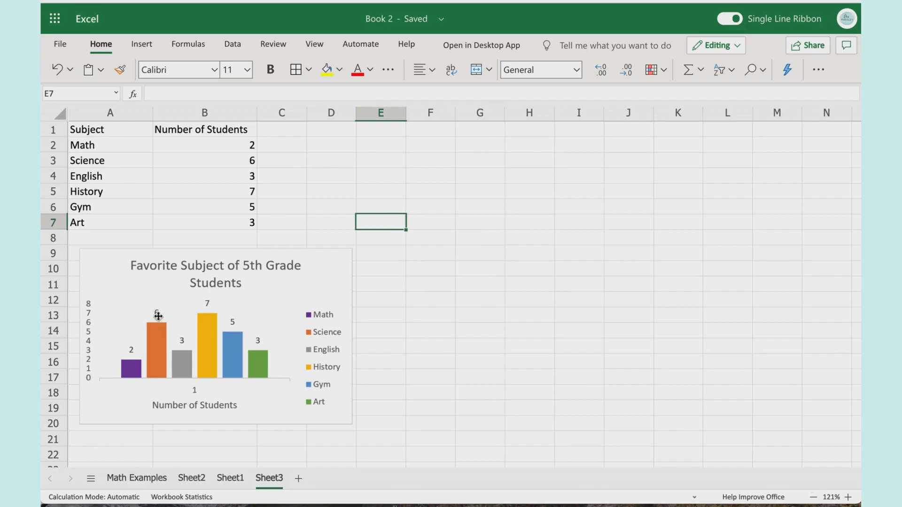
Move the column chart down so its upper edge sits at row 10 below the data table.
drag(240, 306, 219, 311)
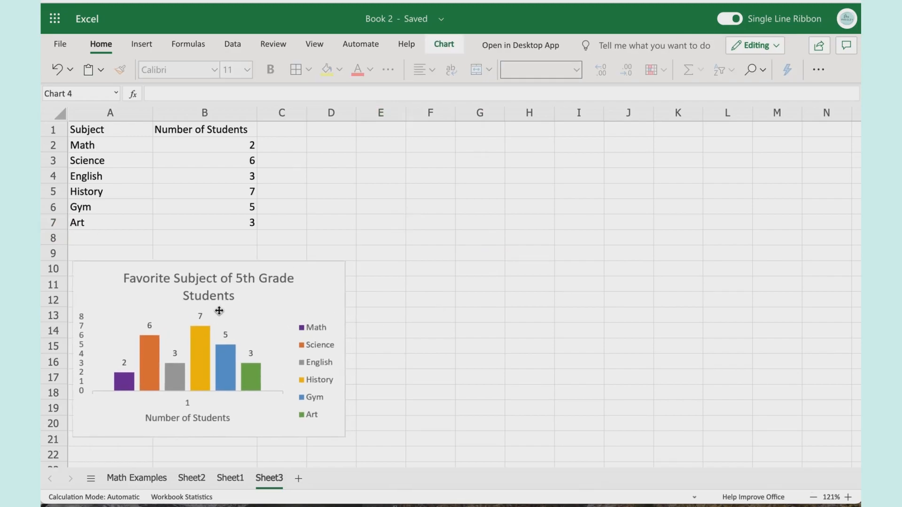
click(133, 148)
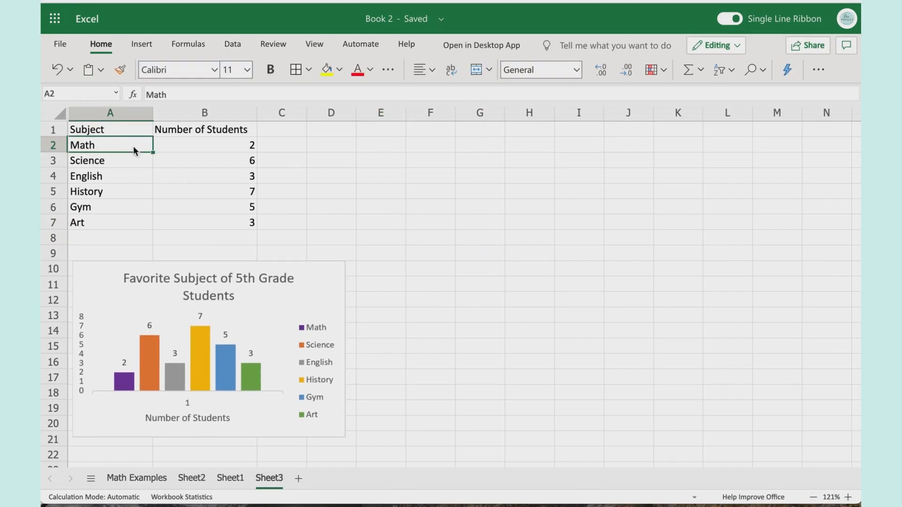
click(100, 128)
click(228, 128)
Insert a pie chart from the subject and student count data in A2:B7.
drag(83, 149, 224, 223)
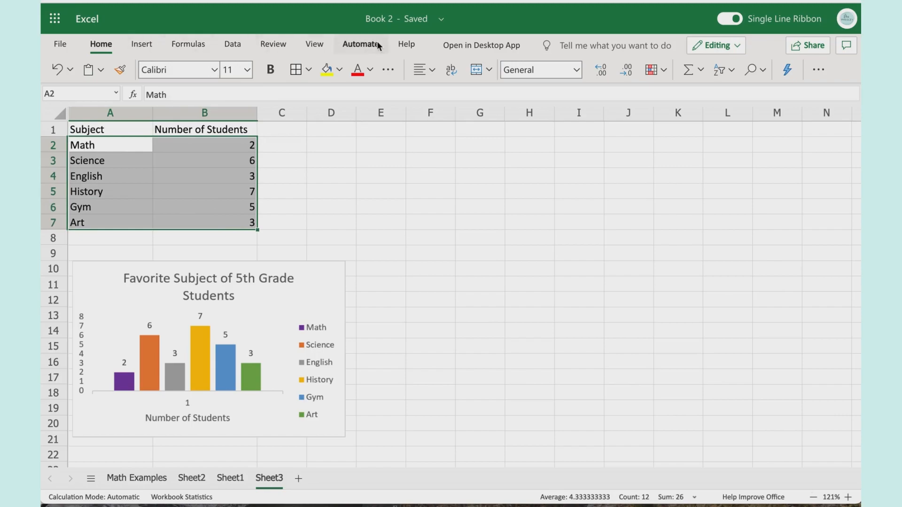
click(195, 45)
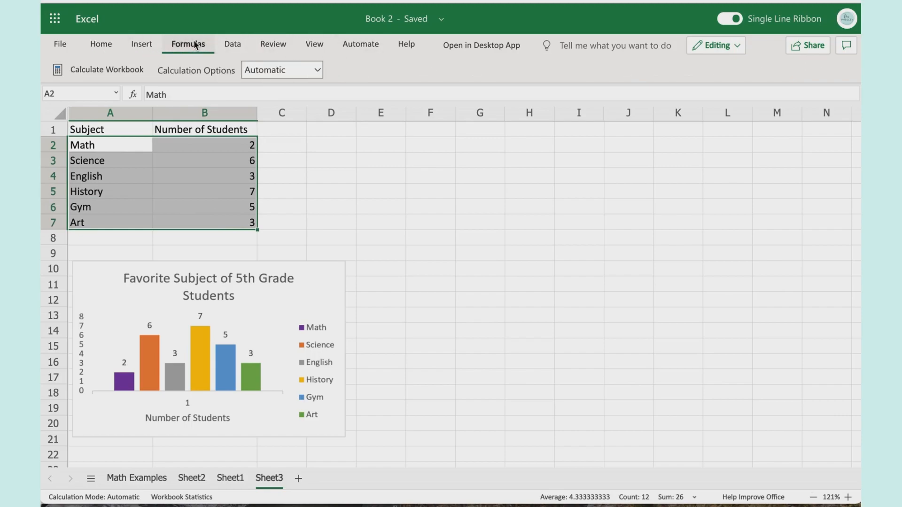
click(141, 44)
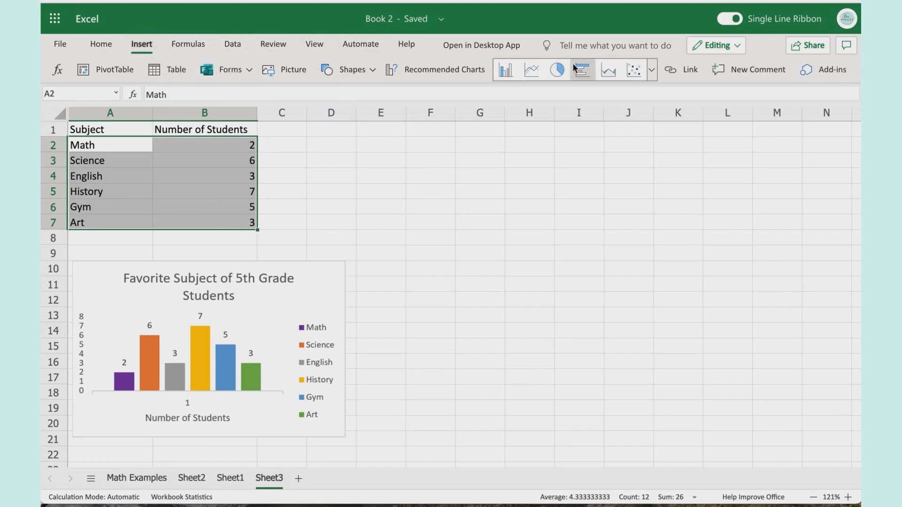
click(651, 70)
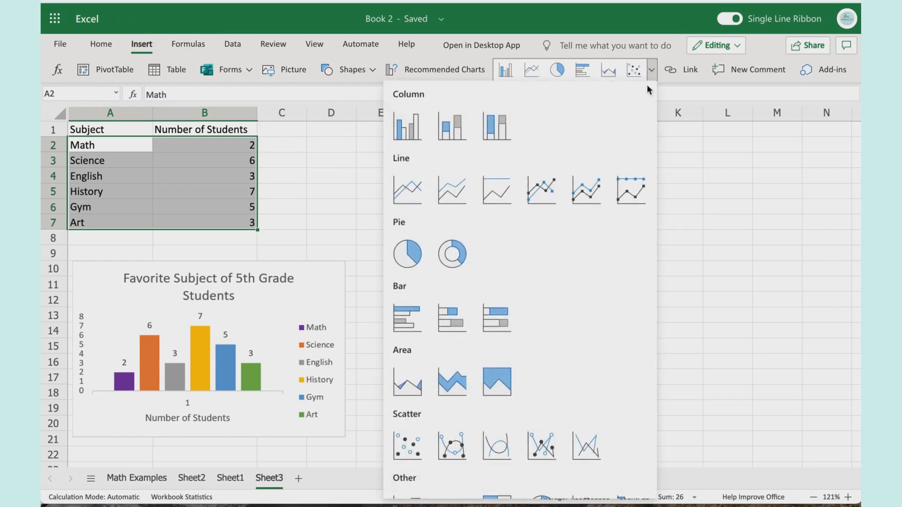
click(414, 242)
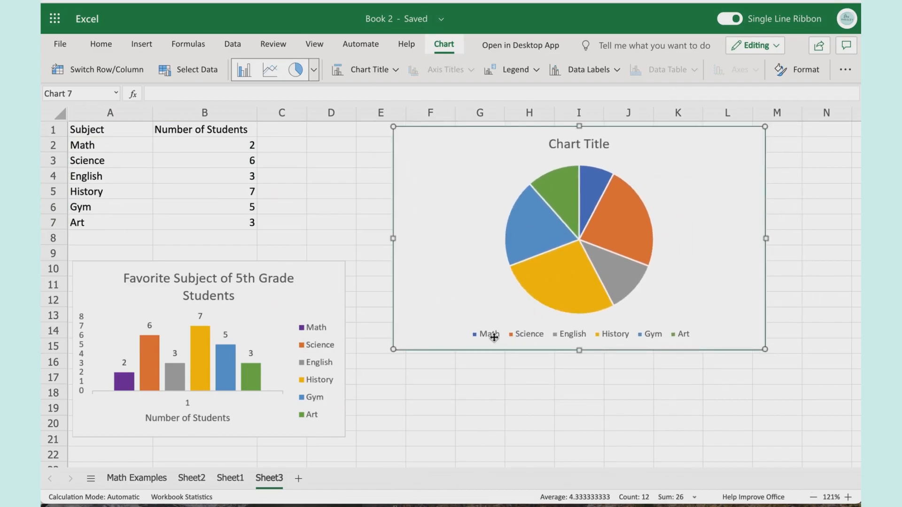
Swap the pie chart's rows and columns and swap them back.
click(103, 70)
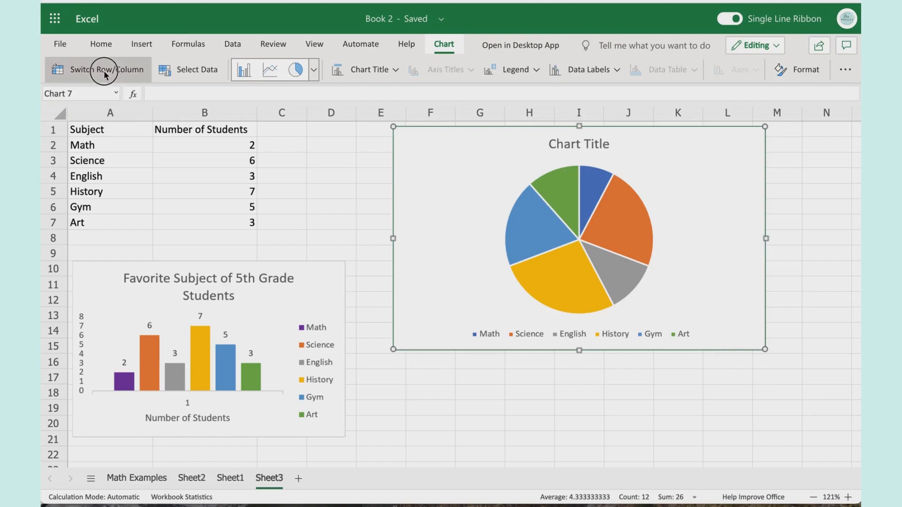
click(103, 69)
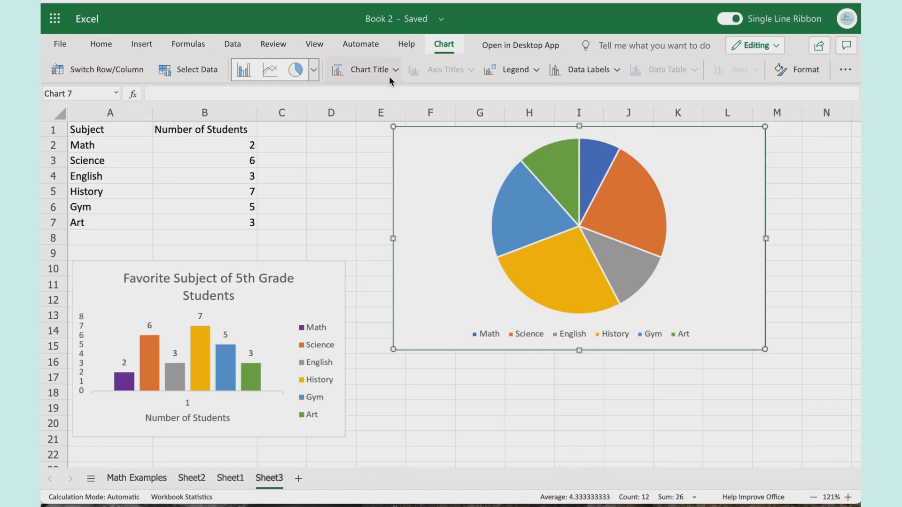
Set the pie chart's title to "Favorite Subject of 5th Grade Students".
click(371, 71)
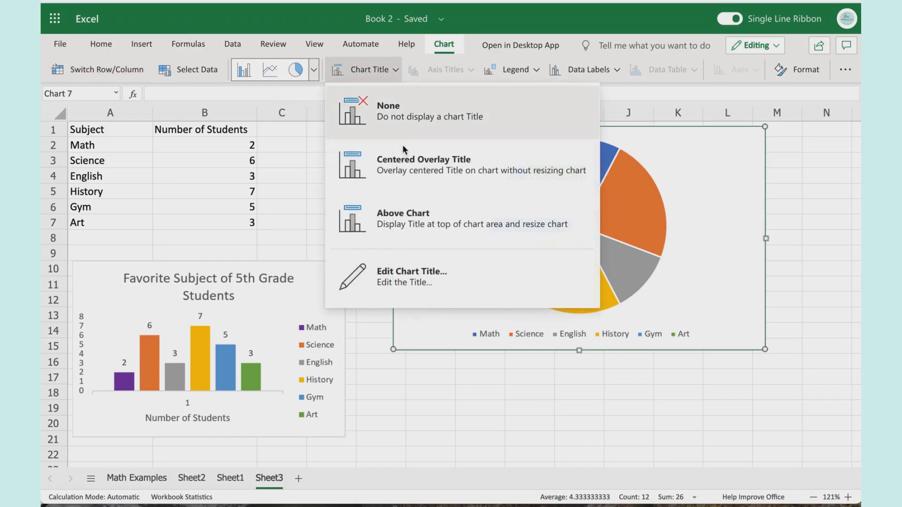
click(464, 280)
text(Favorite Subject of 5th Grade Students)
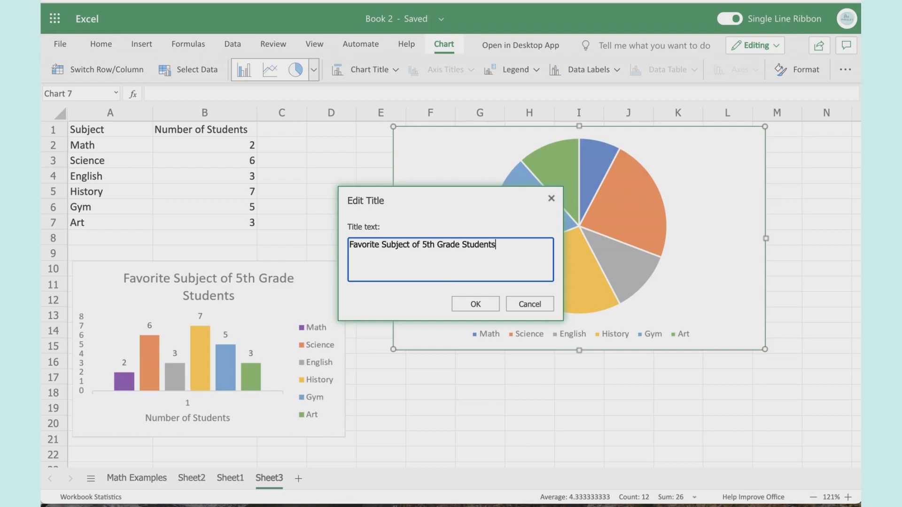
click(480, 308)
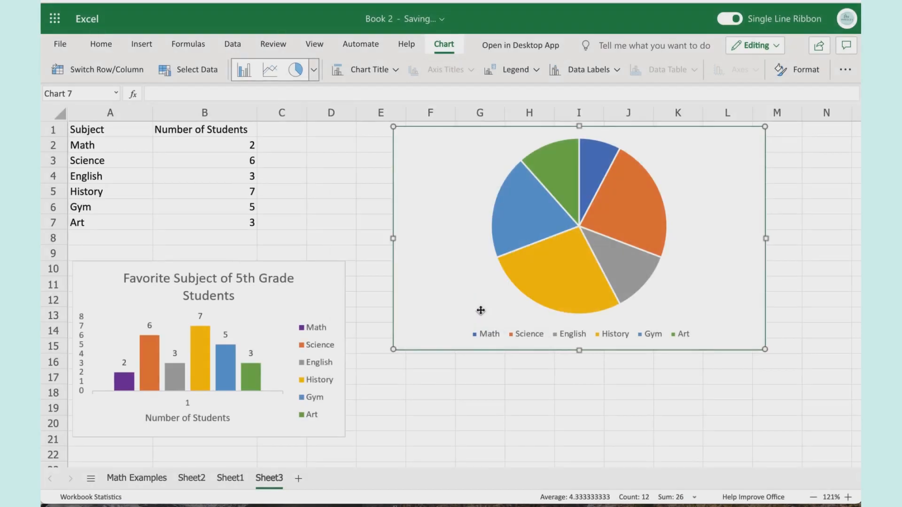
Place the pie chart's legend to the right of the pie and show its data labels at Inside End.
click(516, 69)
click(561, 172)
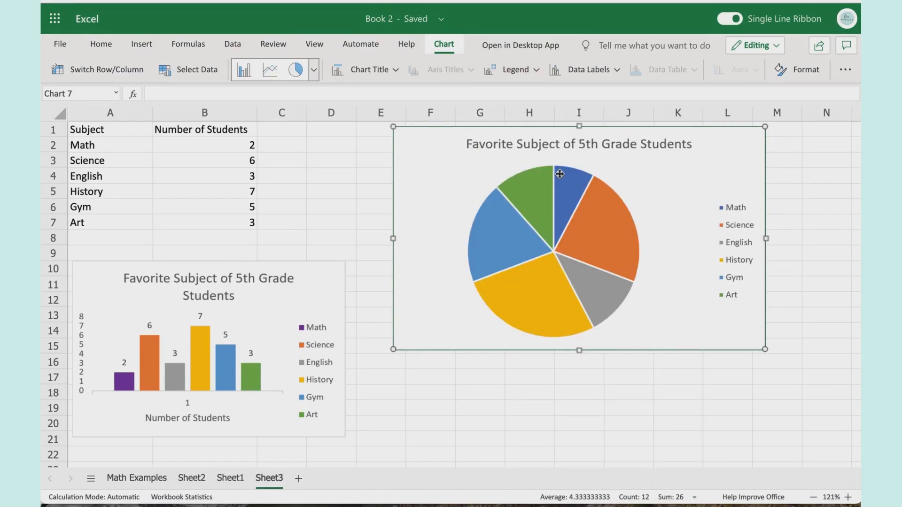
click(565, 69)
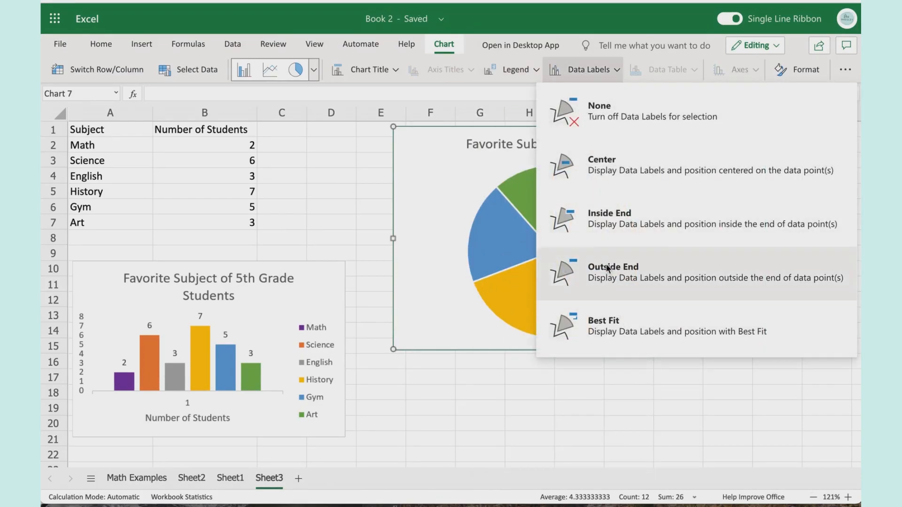
click(610, 171)
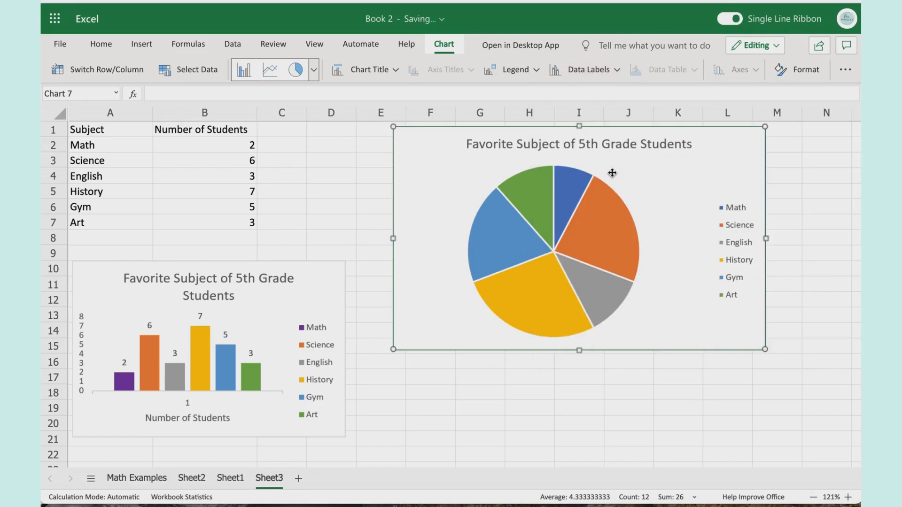
click(585, 63)
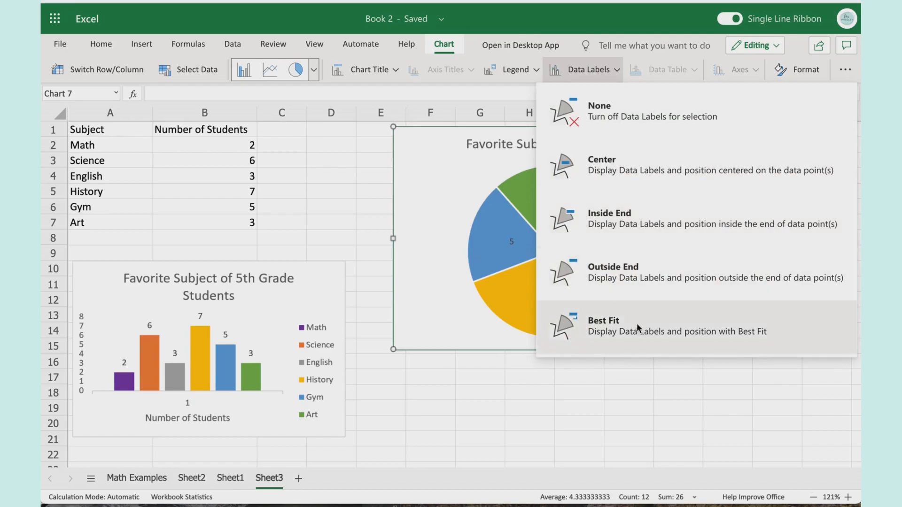
click(618, 230)
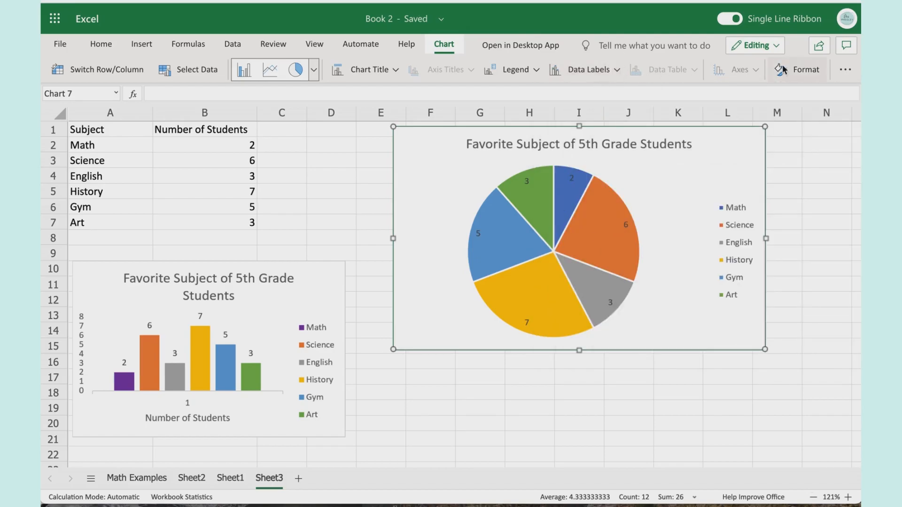
Review the pie chart's formatting options for series, data labels, legend and title, toggling Vary colors by slice off and back on.
click(804, 69)
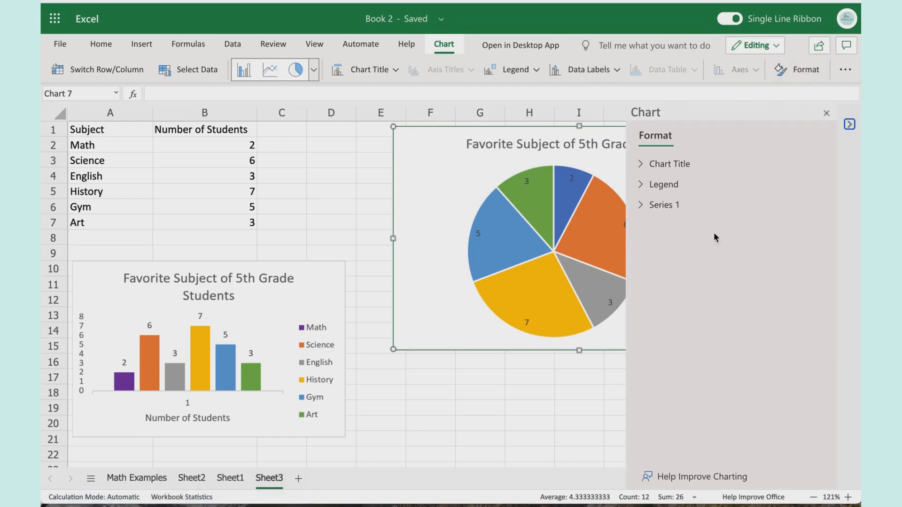
click(642, 205)
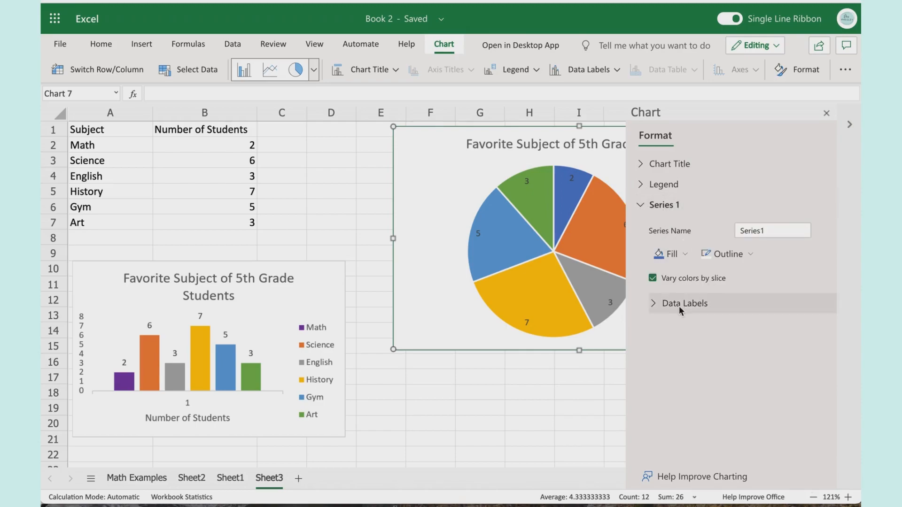
click(656, 304)
scroll(740, 313, down, 3)
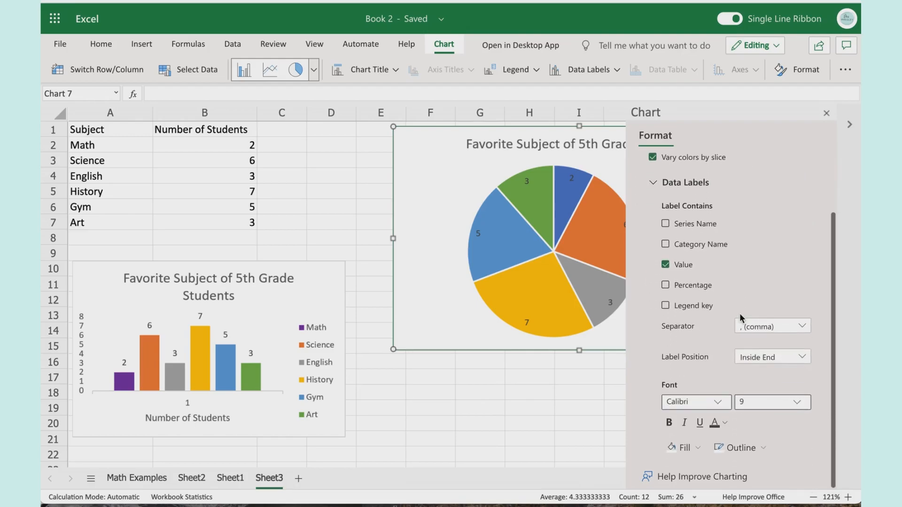
scroll(739, 312, up, 3)
click(653, 279)
click(653, 278)
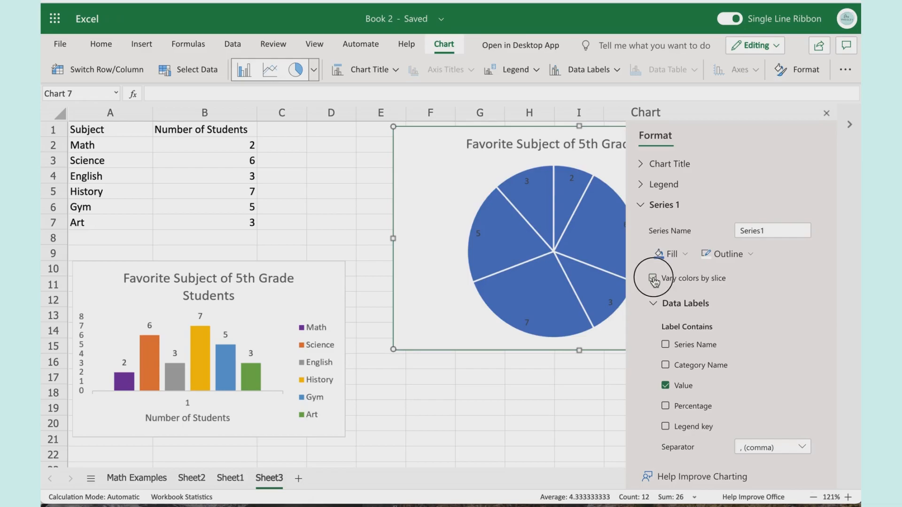
click(656, 303)
click(677, 256)
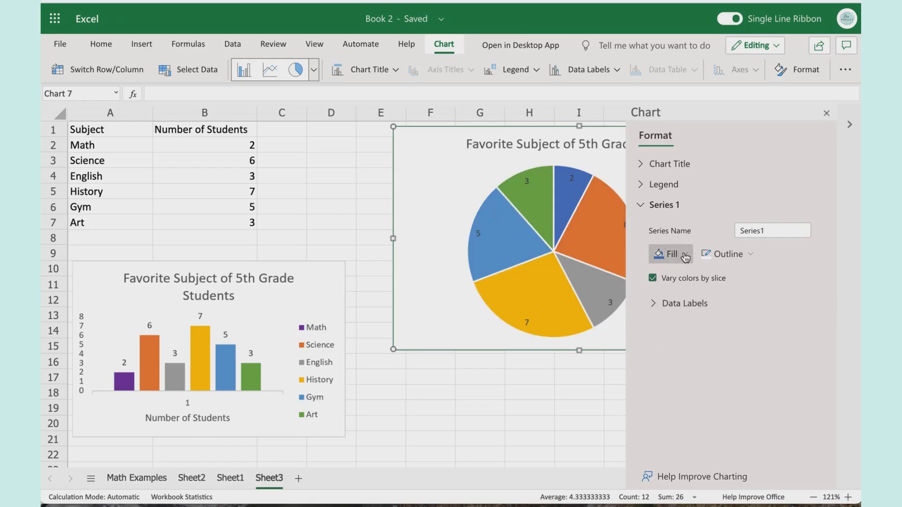
click(816, 197)
click(683, 190)
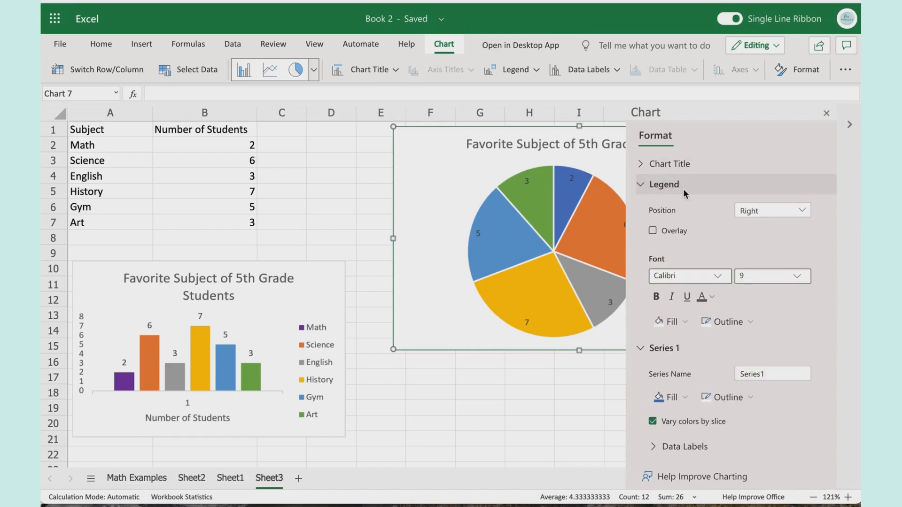
click(794, 155)
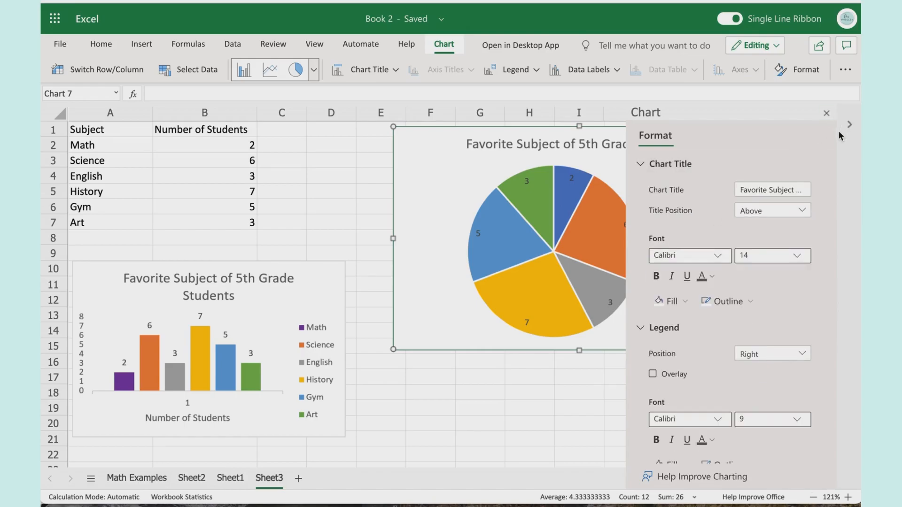
click(827, 114)
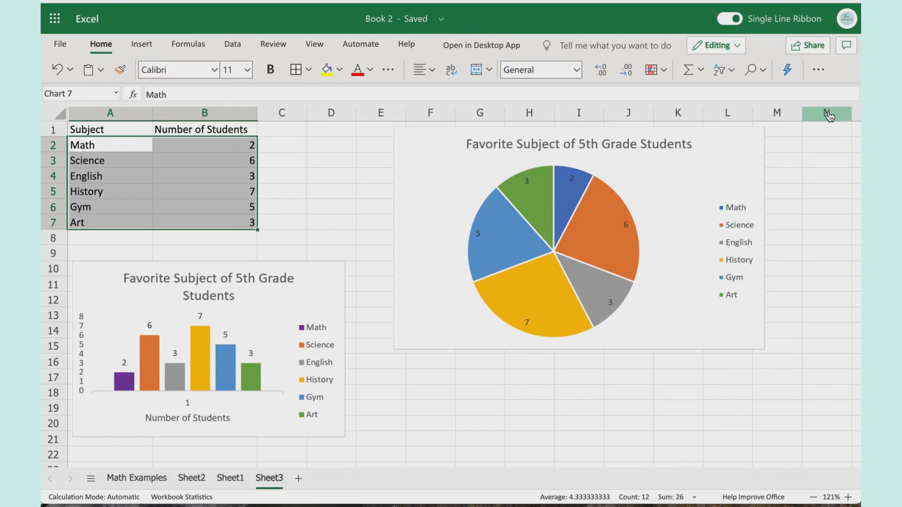
Shrink the pie chart so it spans about rows 2 to 15 and columns E to K.
click(675, 217)
drag(764, 127, 756, 146)
drag(758, 247, 672, 252)
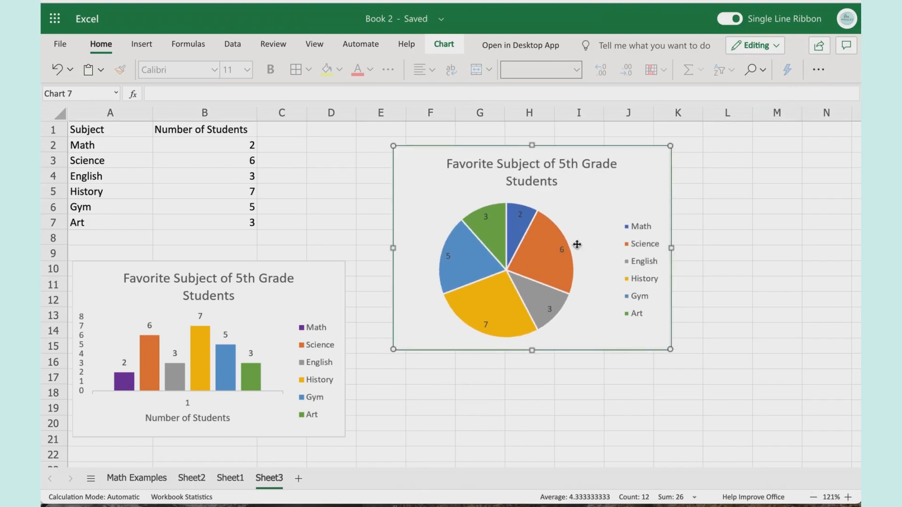
click(448, 47)
click(847, 70)
click(848, 71)
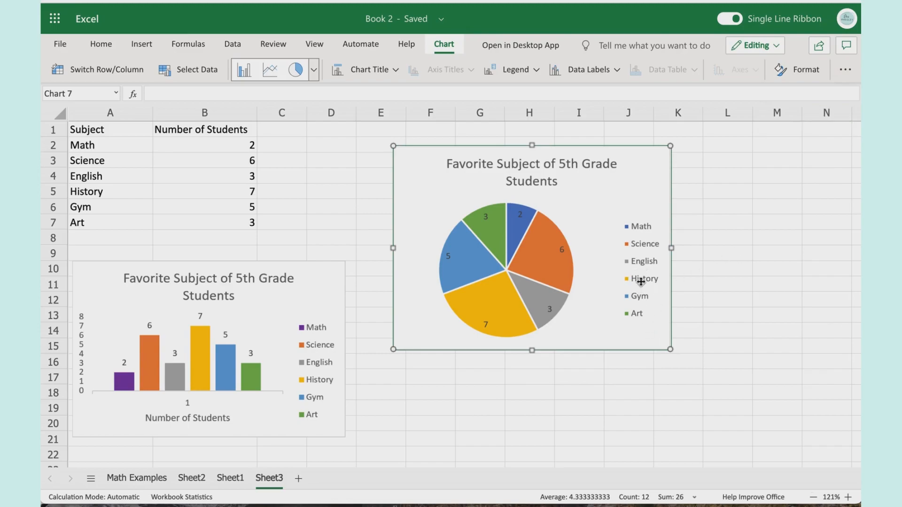
Move the pie chart beside the column chart and shorten it so its upper edge aligns at row 10.
drag(611, 211, 573, 302)
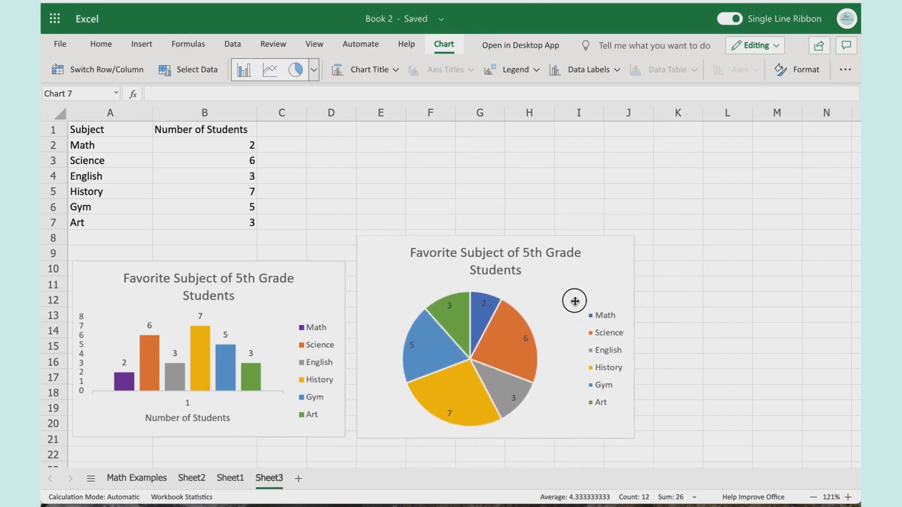
drag(633, 235, 634, 259)
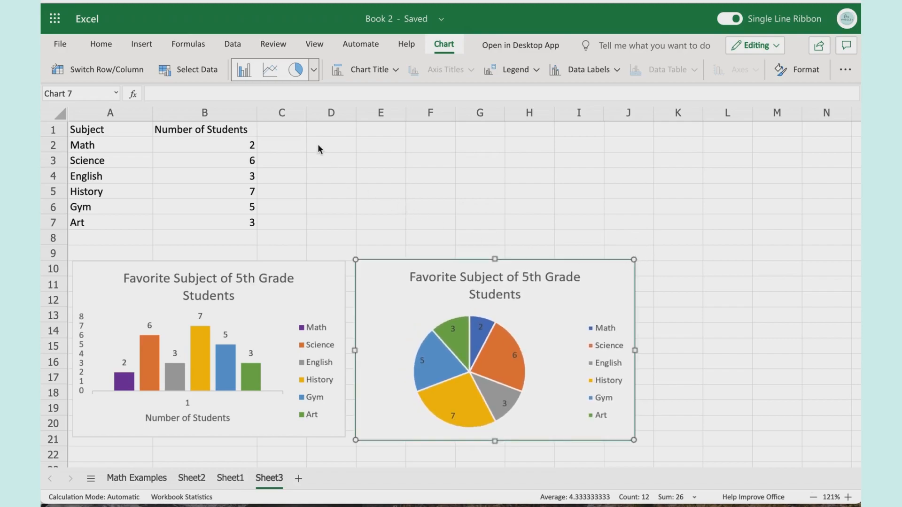
Total the student counts in cell B8 with a SUM formula over B2:B7.
drag(249, 145, 247, 225)
click(231, 235)
text(=)
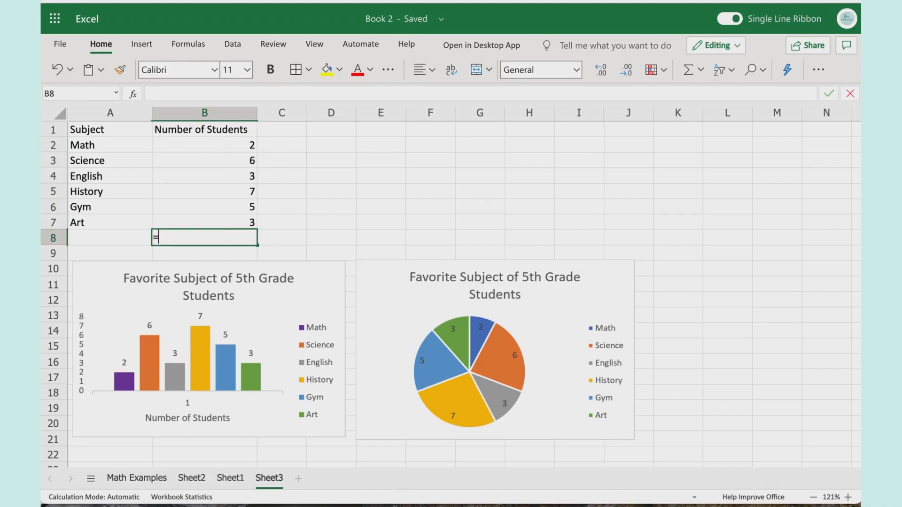
text(sum)
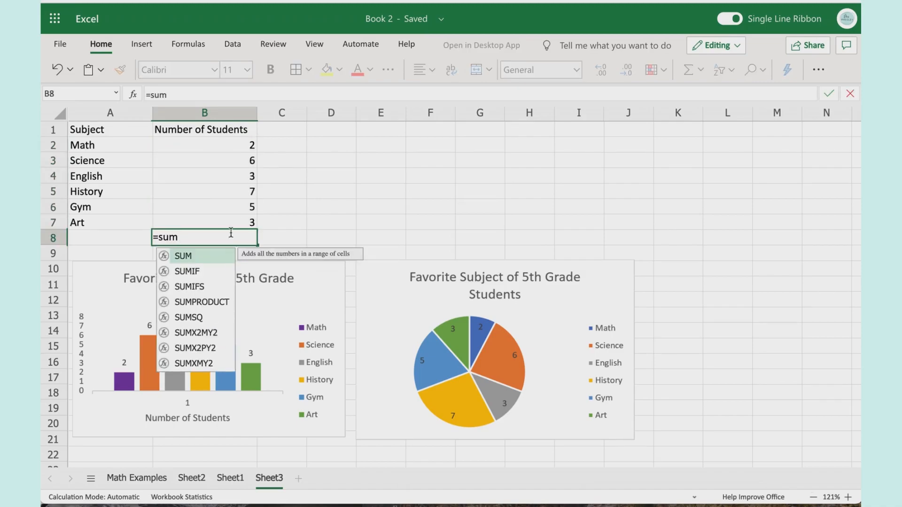
double_click(191, 258)
drag(250, 143, 247, 222)
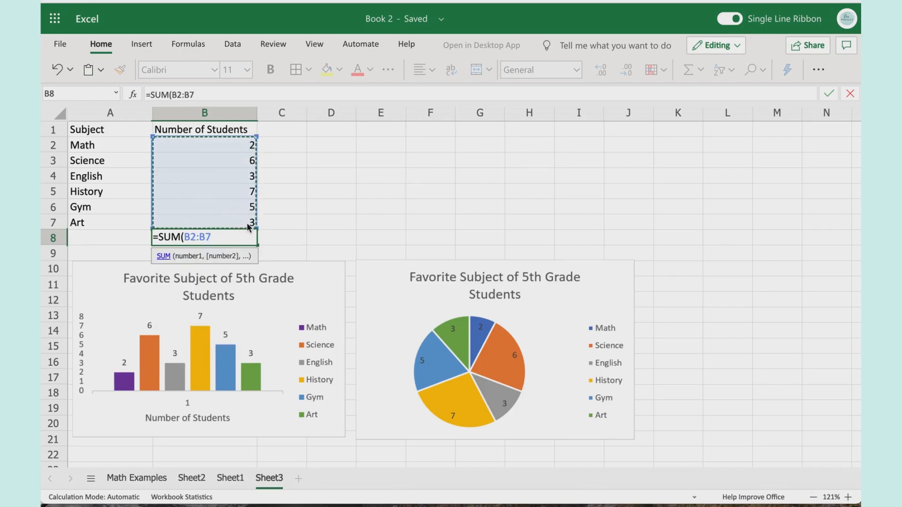
key(Return)
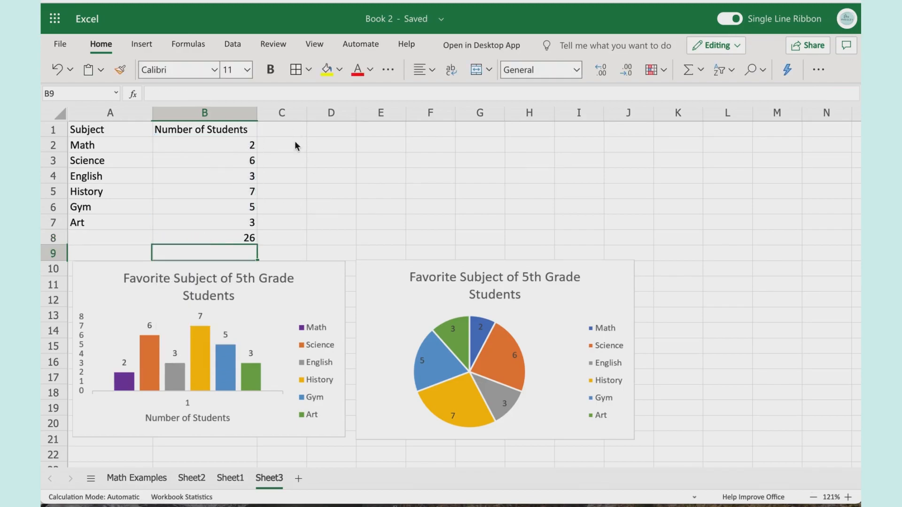
Calculate each subject's share of the students in C2:C7 by entering =B2/26 in C2 and filling it down.
click(295, 146)
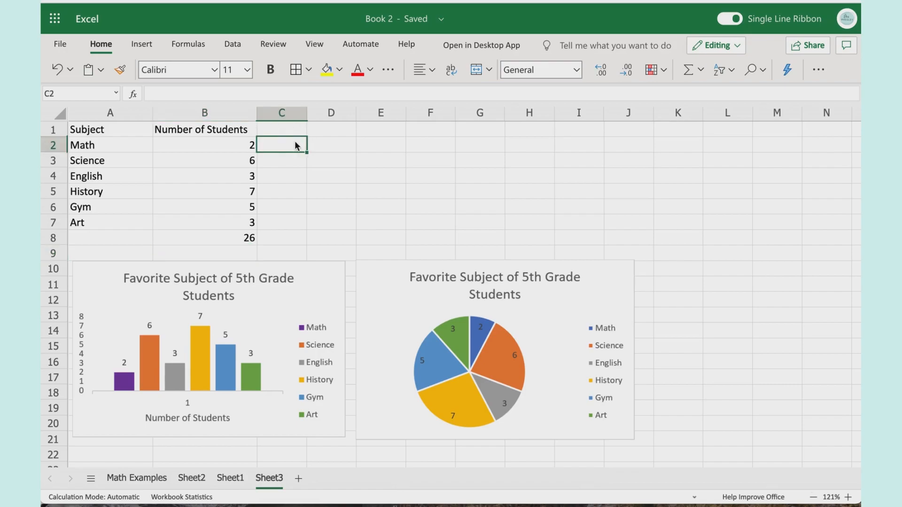
text(=)
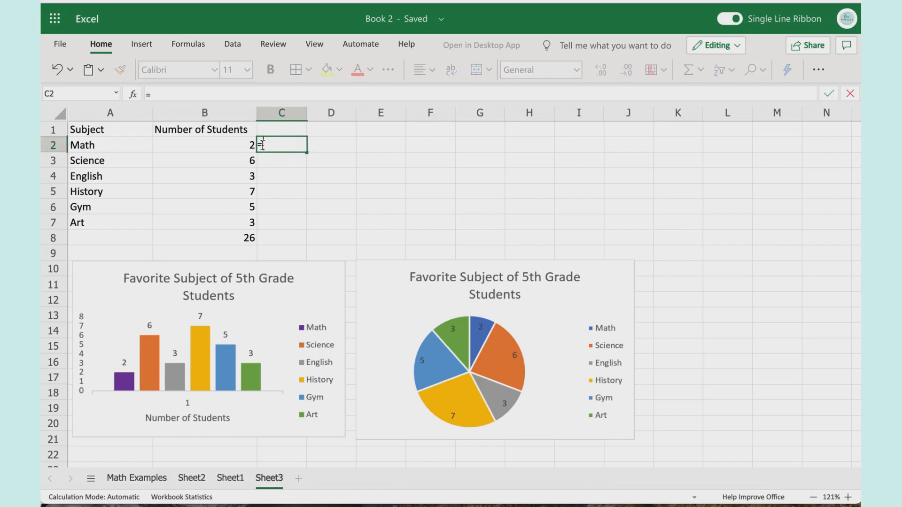
click(236, 149)
text(/26)
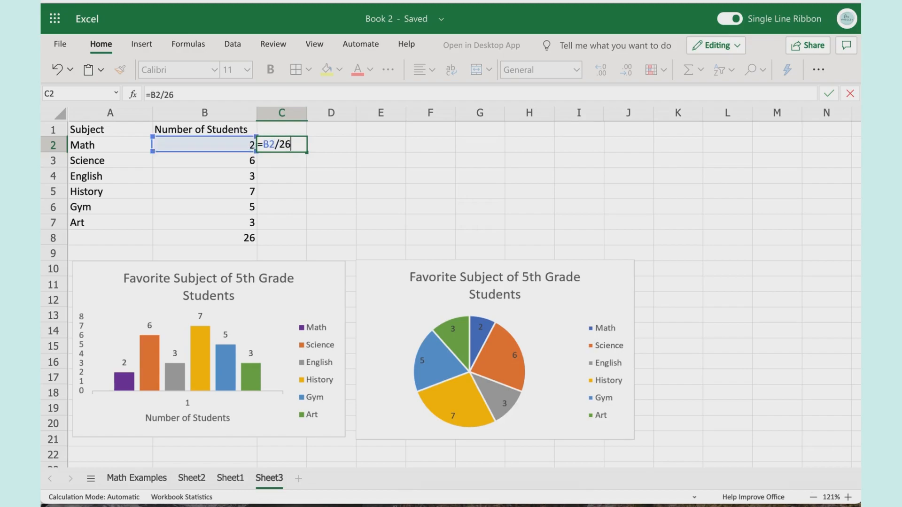
key(Return)
click(301, 145)
drag(305, 152, 306, 223)
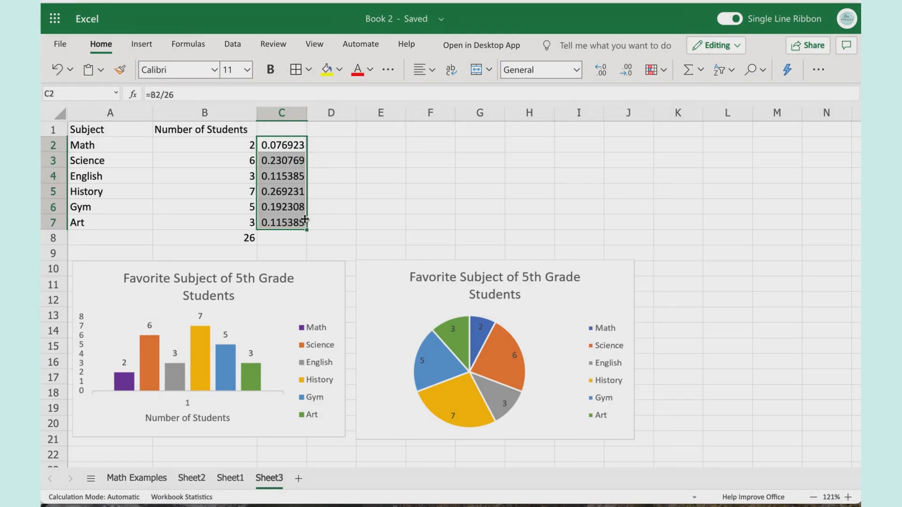
Format the shares in C2:C7 as percentages with 1 decimal place.
right_click(280, 147)
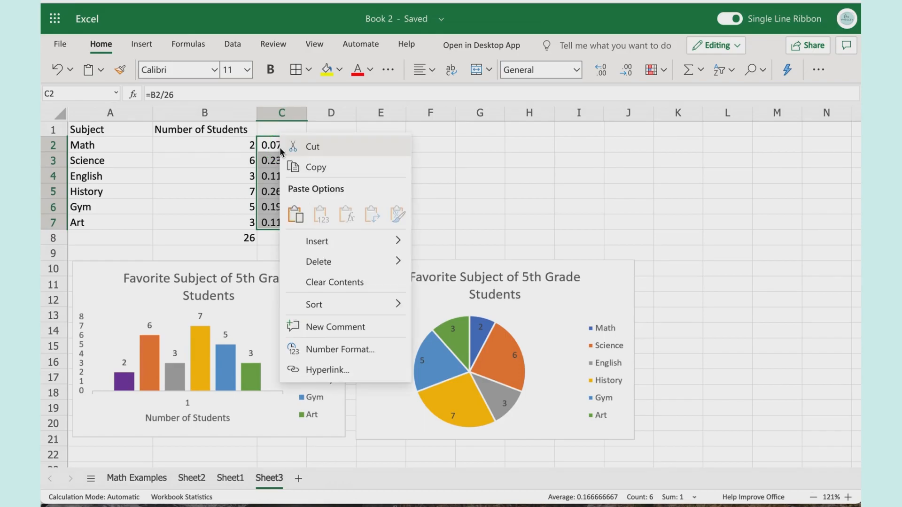
click(353, 347)
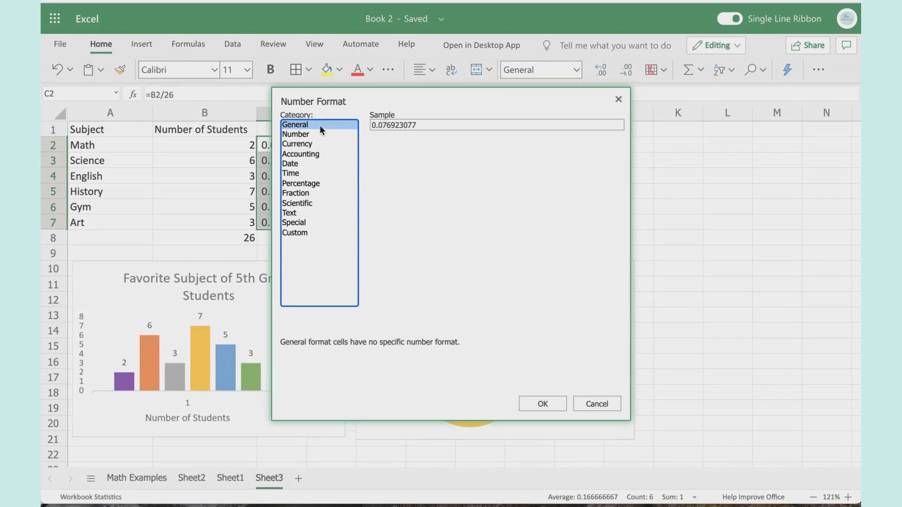
click(313, 183)
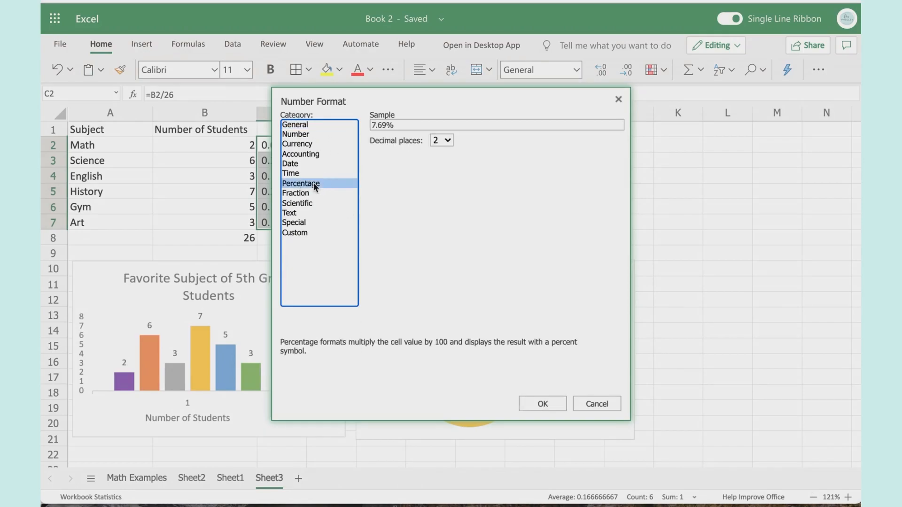
click(446, 140)
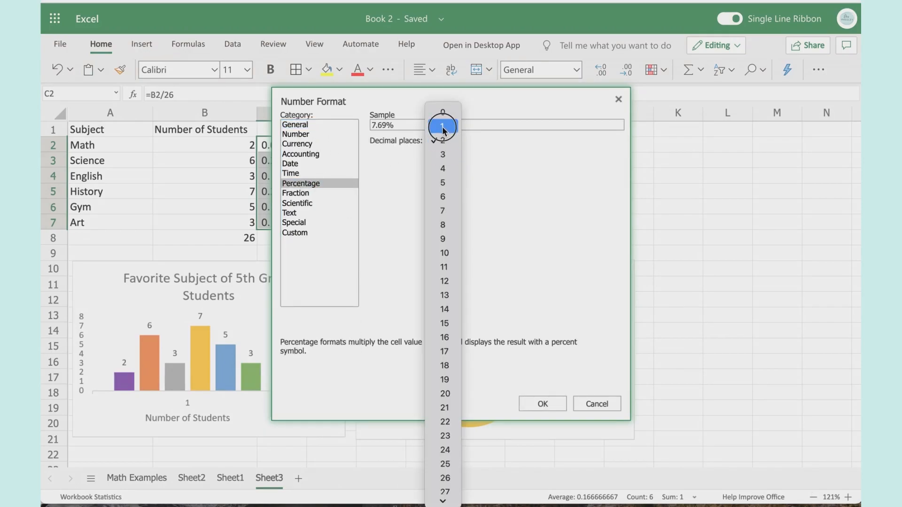
click(442, 125)
click(544, 404)
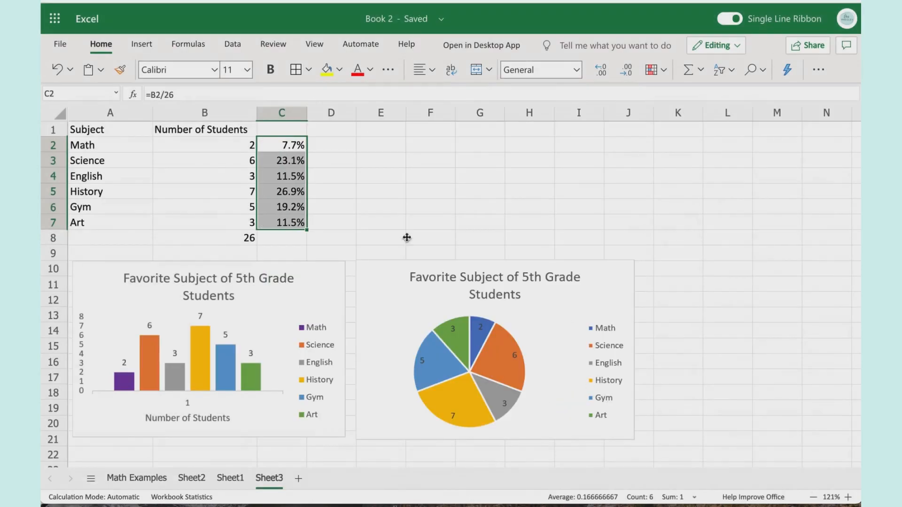
Try to get recommended charts for the subject names in A2:A7 together with the separate percentages in C2:C7.
click(283, 133)
drag(287, 150, 288, 222)
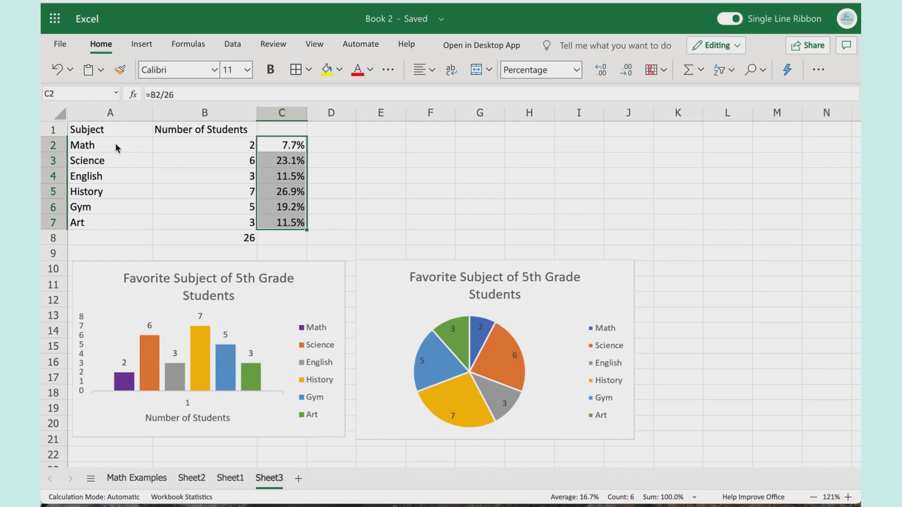
drag(117, 144, 119, 223)
drag(115, 146, 264, 165)
drag(115, 147, 119, 225)
drag(294, 149, 293, 219)
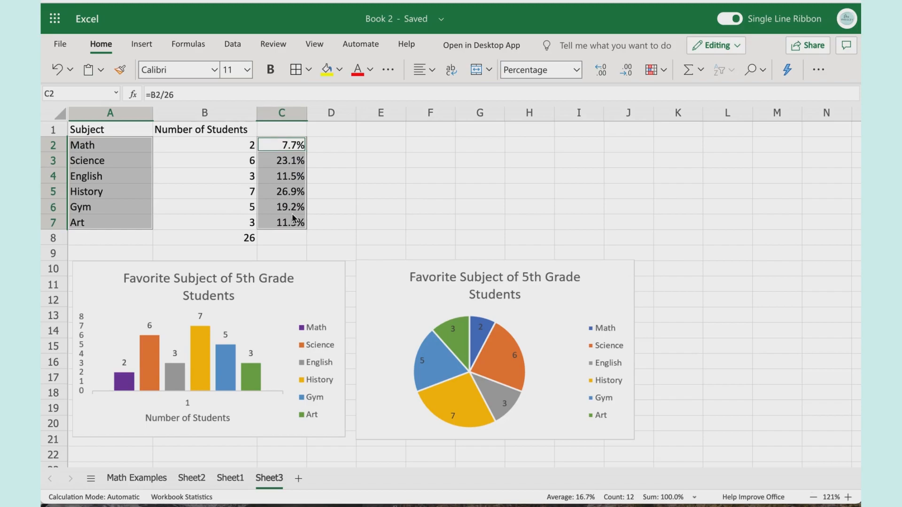
click(145, 45)
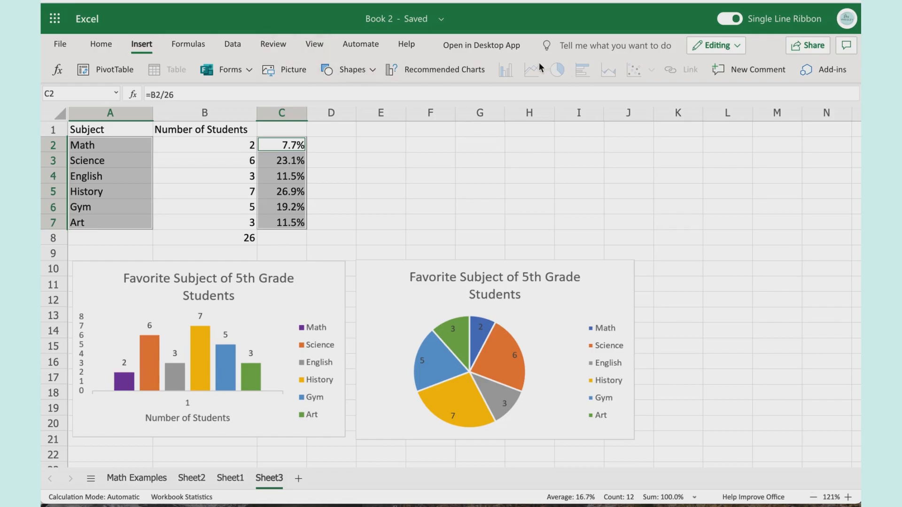
click(484, 71)
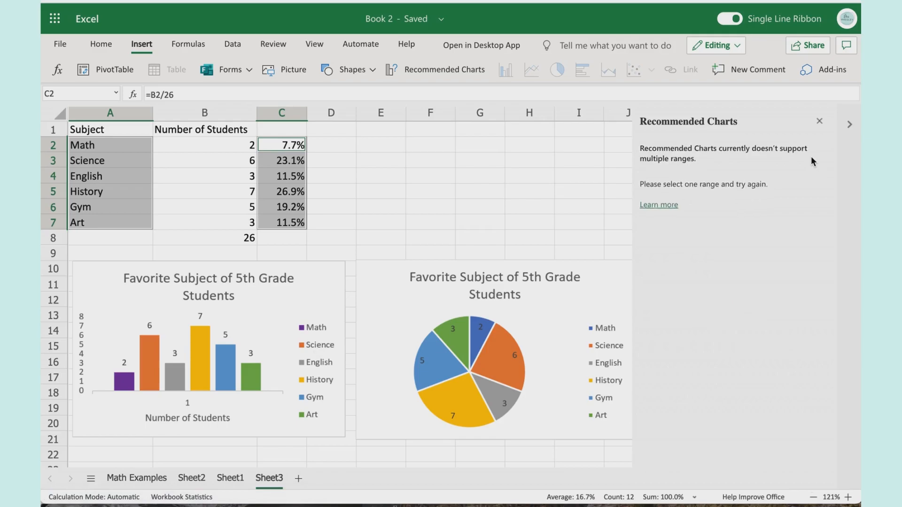
click(819, 121)
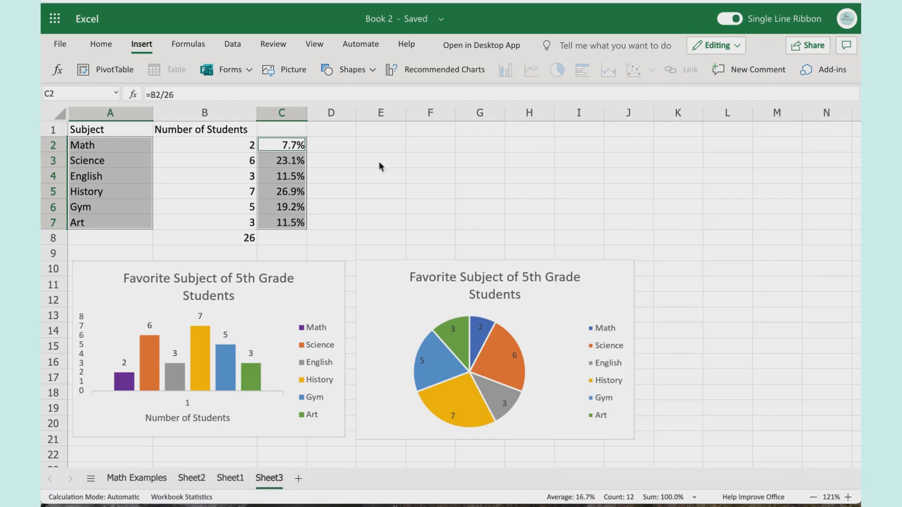
Hide column B so the subjects and percentages sit side by side.
click(212, 113)
right_click(211, 114)
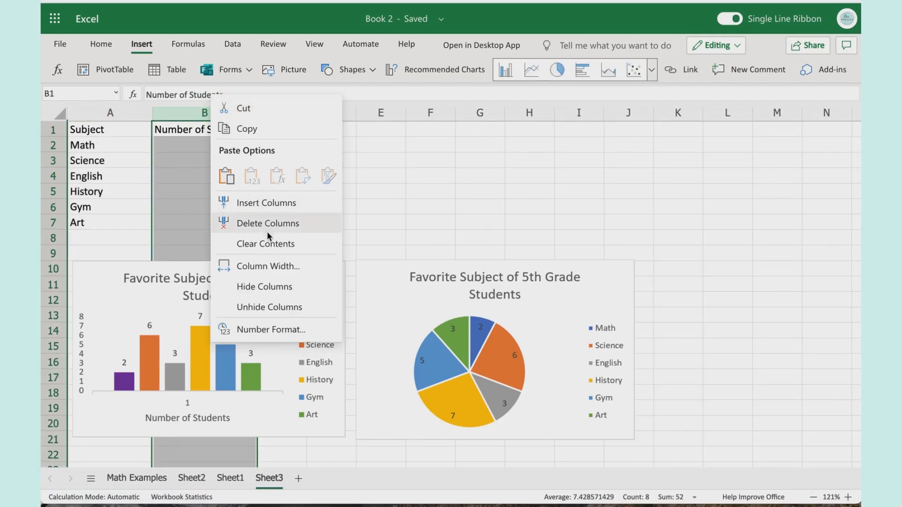
click(279, 284)
Insert a pie chart of the subjects and percentages in A2:C7 and place it over columns H to O, rows 1 to 15.
drag(77, 145, 191, 227)
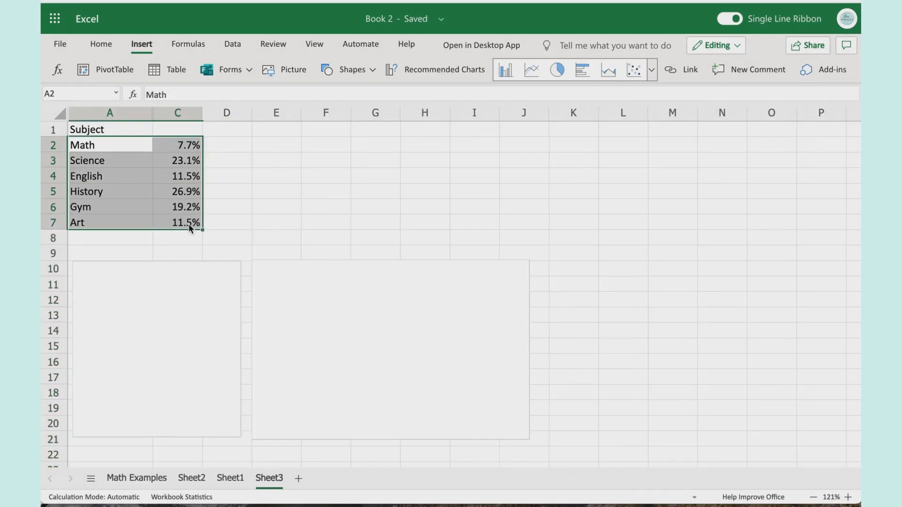
click(558, 70)
drag(357, 252, 511, 198)
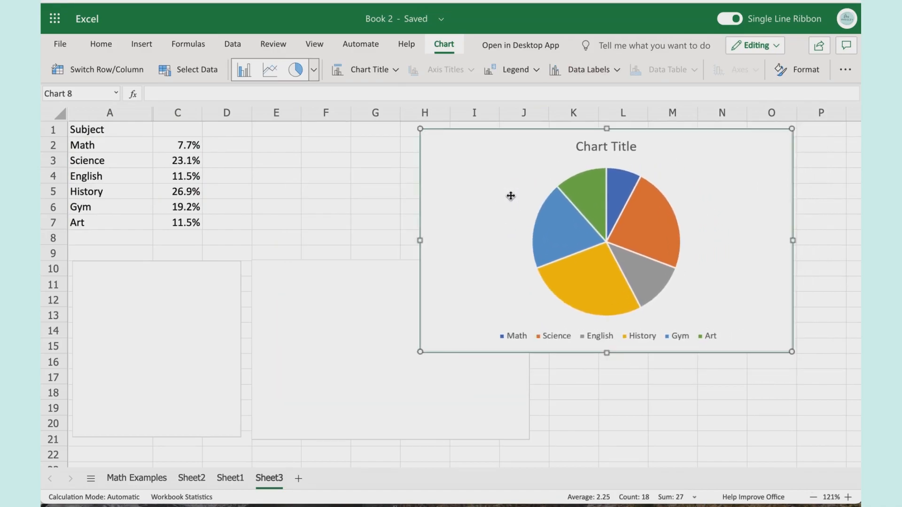
click(350, 333)
click(161, 350)
click(371, 354)
click(181, 345)
click(418, 358)
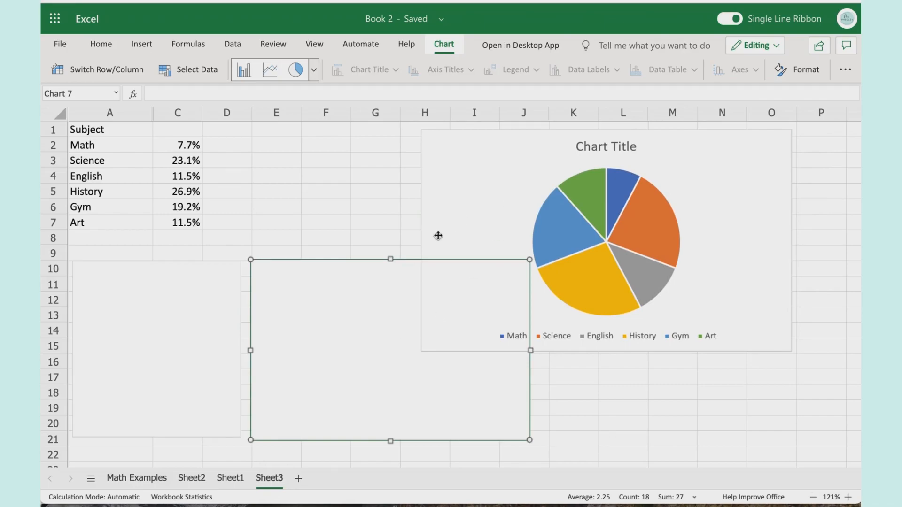
Show data labels centered on the slices of the new percentage pie chart.
click(684, 196)
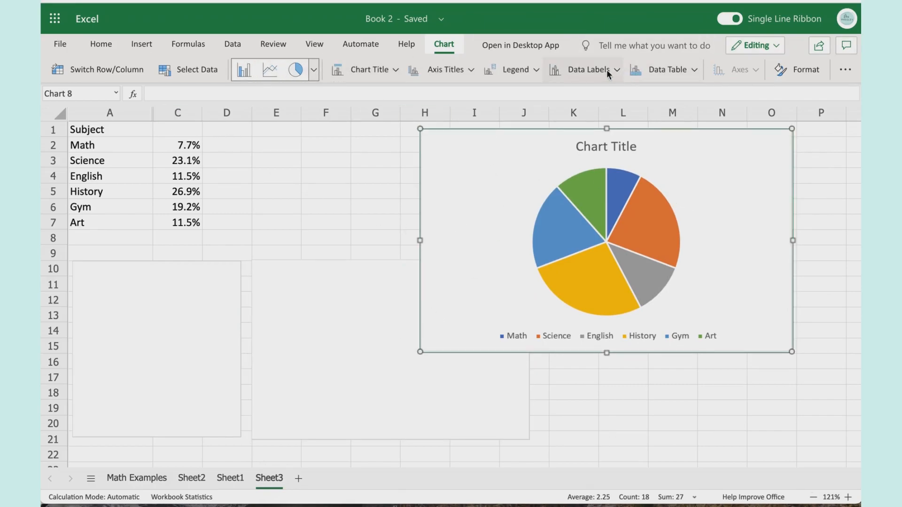
click(513, 68)
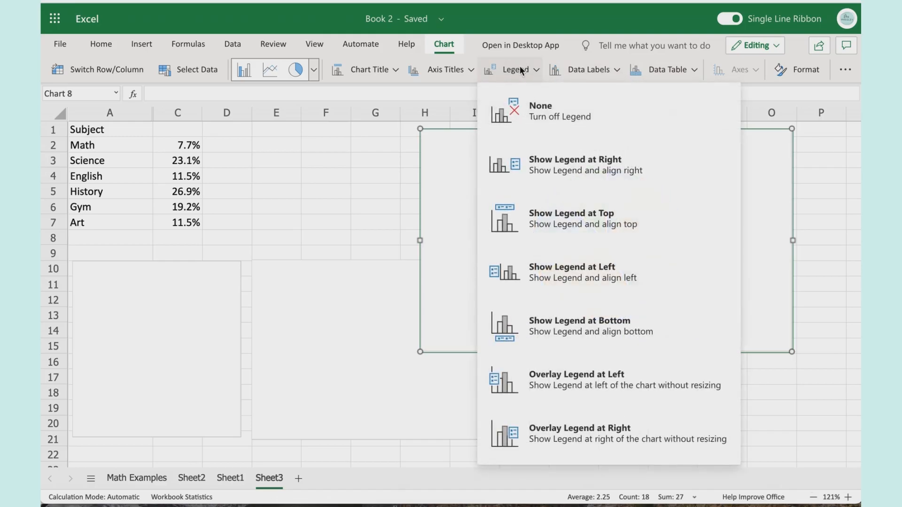
click(522, 71)
click(584, 68)
click(623, 165)
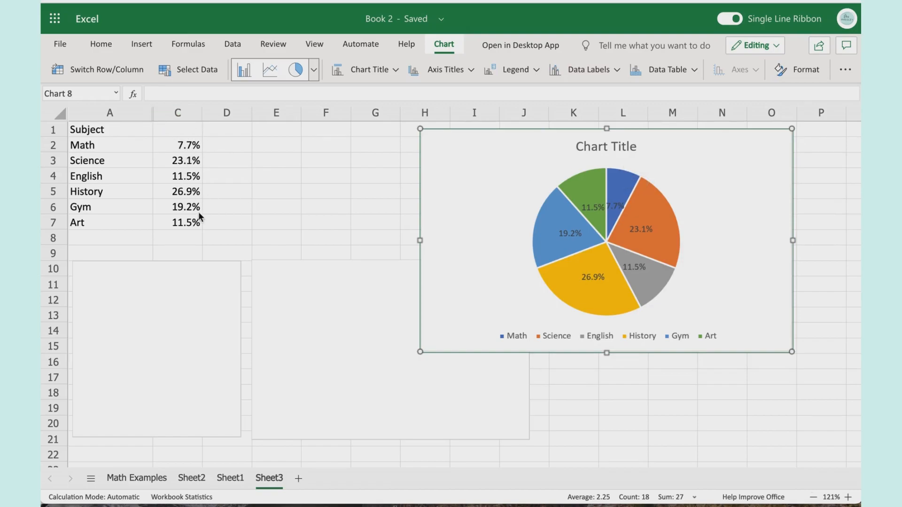
Inspect the percentage column and the formula behind Math's share in cell C2.
click(186, 233)
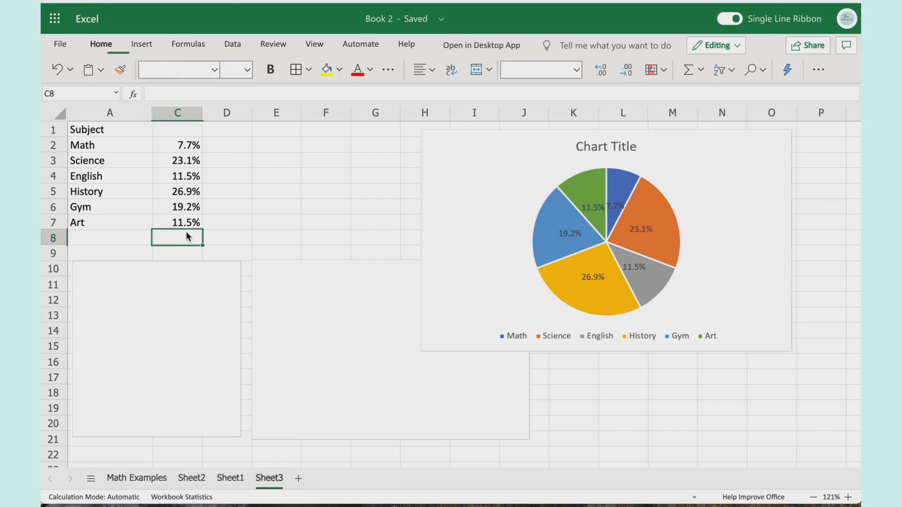
click(183, 146)
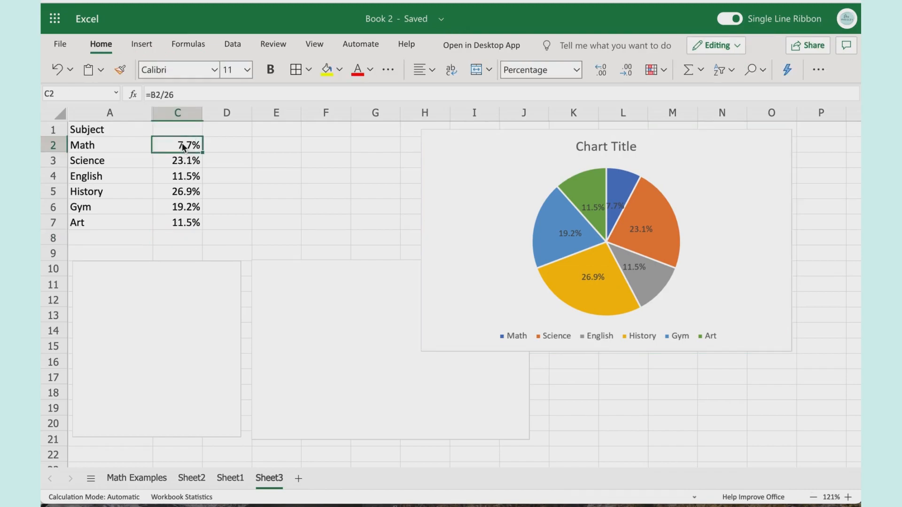